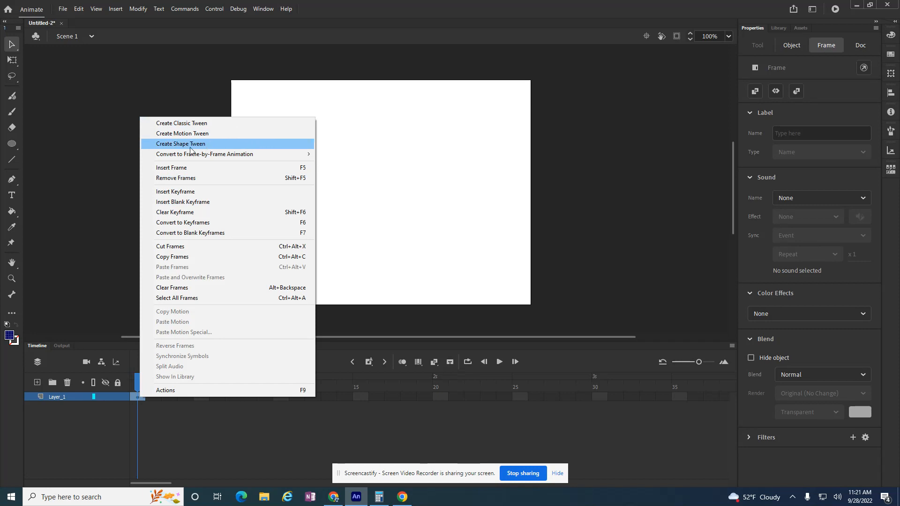
# Apply Create Motion Tween to the blue circle's frame on Layer_1
pyautogui.moveTo(225, 156)
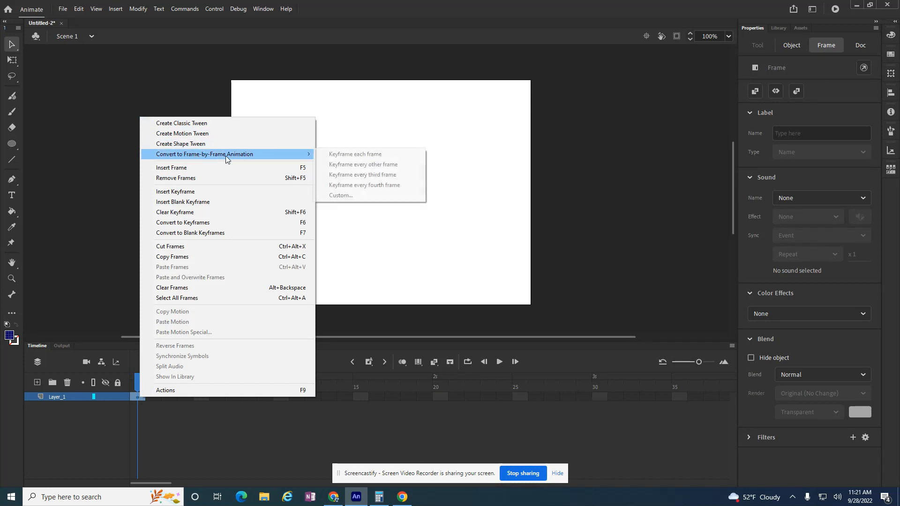
pyautogui.click(200, 136)
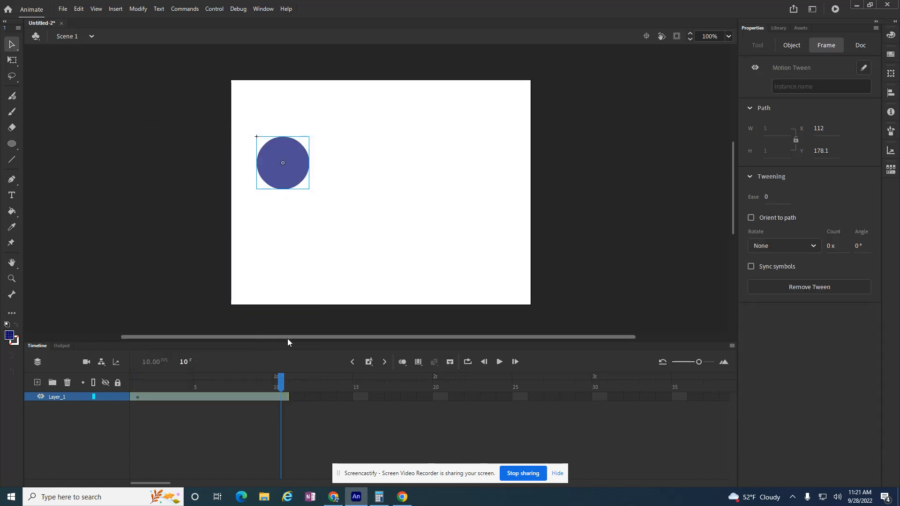
# Set the document frame rate to 30 fps
pyautogui.moveTo(280, 385); pyautogui.dragTo(280, 383)
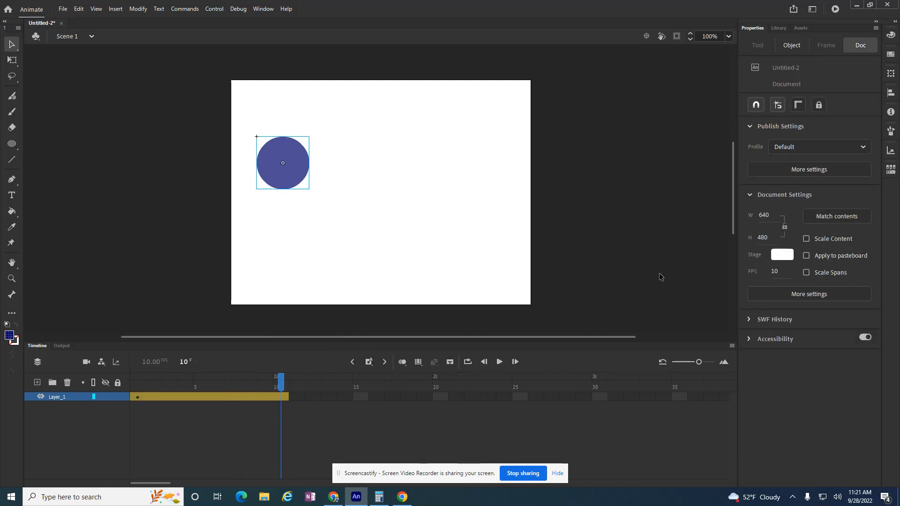
pyautogui.click(776, 273)
pyautogui.write('30')
pyautogui.press('Return')
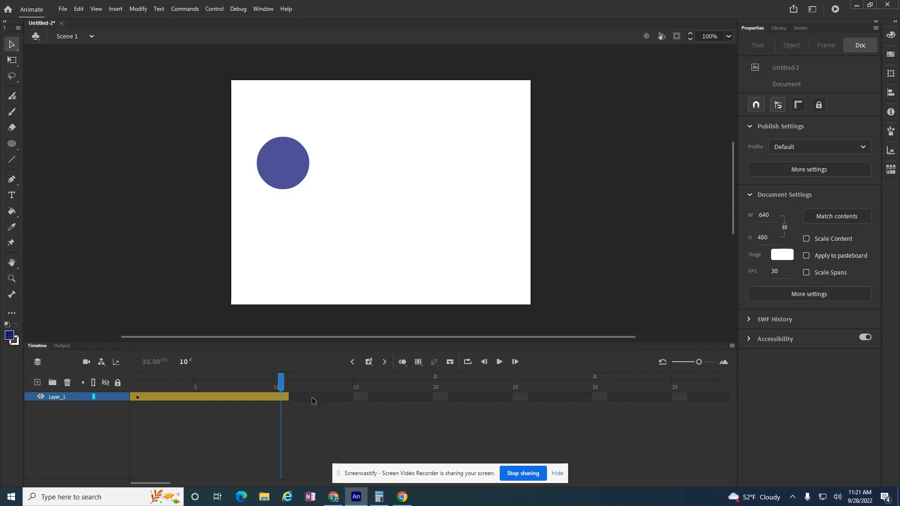
# At frame 10, move the circle down-right to X 165, Y 331, then return to frame 1
pyautogui.moveTo(280, 386); pyautogui.dragTo(306, 366)
pyautogui.moveTo(279, 164); pyautogui.dragTo(327, 262)
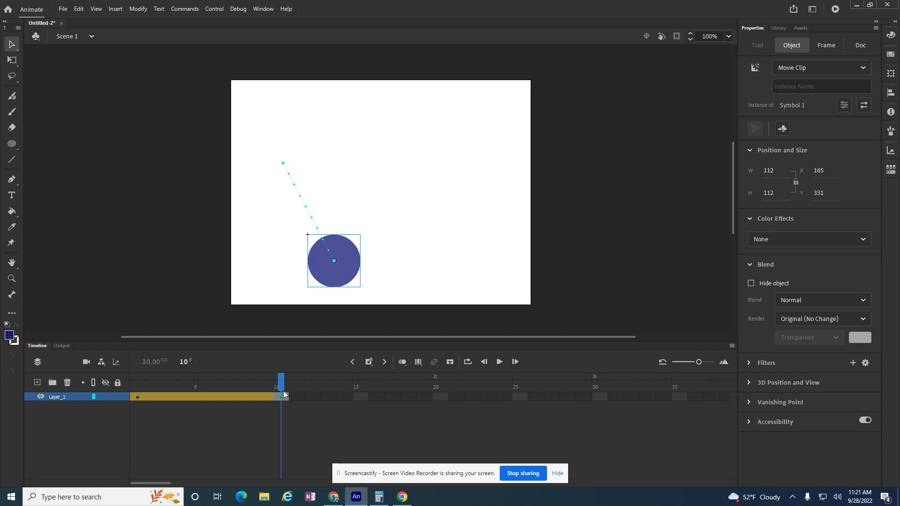
pyautogui.moveTo(281, 385); pyautogui.dragTo(137, 382)
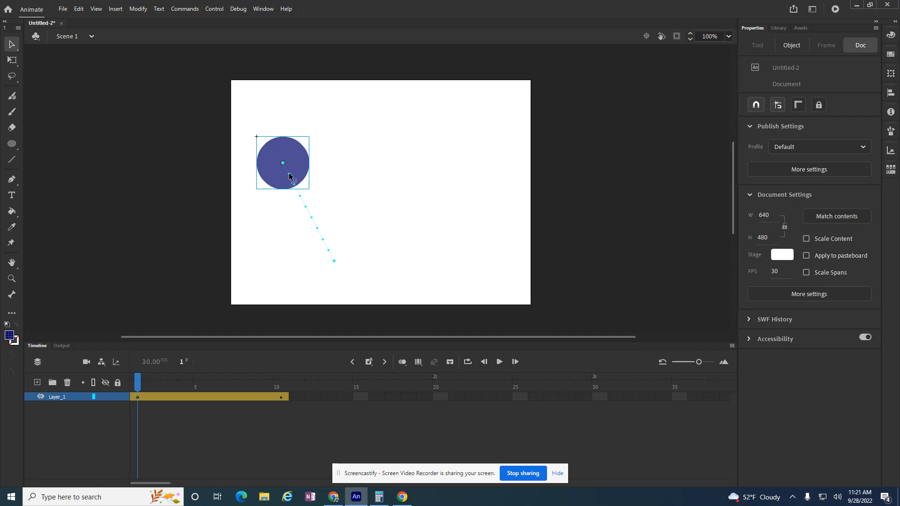
# Drag the end of the motion tween span from frame 10 out to frame 12
pyautogui.click(289, 180)
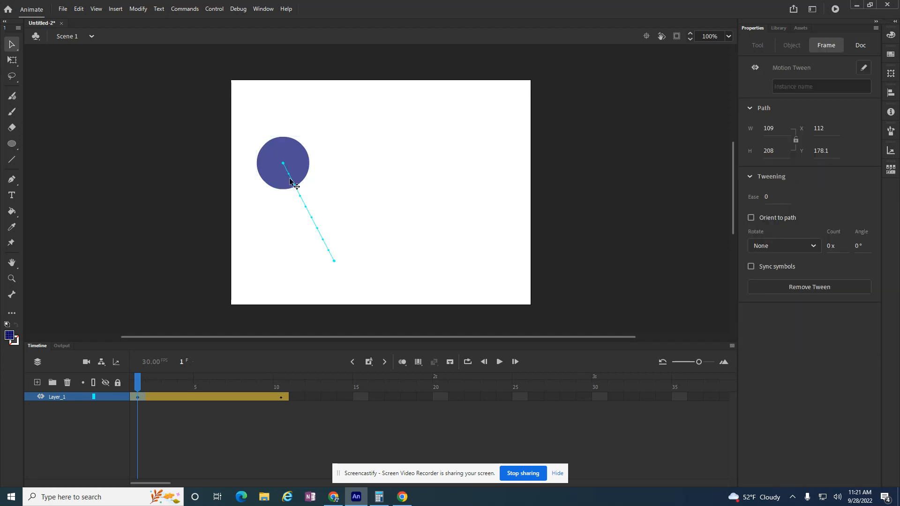
pyautogui.moveTo(140, 385); pyautogui.dragTo(117, 386)
pyautogui.click(134, 308)
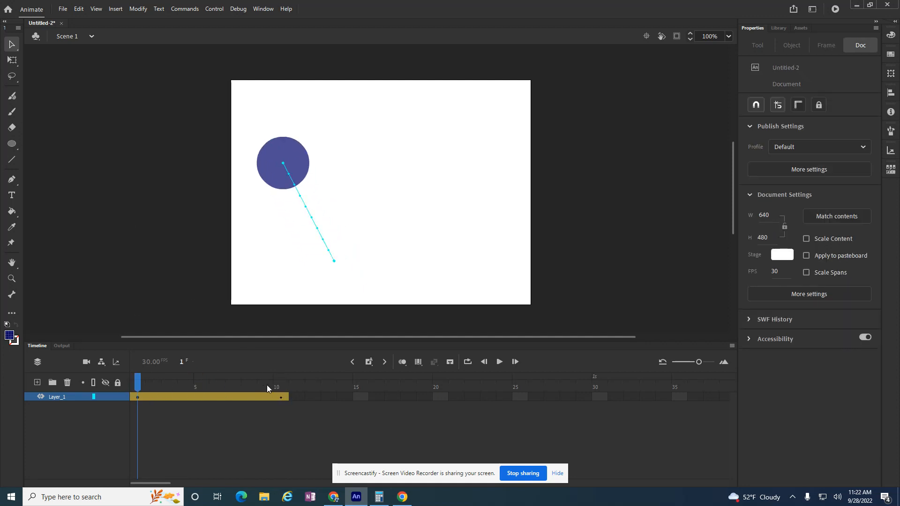
pyautogui.moveTo(289, 398); pyautogui.dragTo(308, 405)
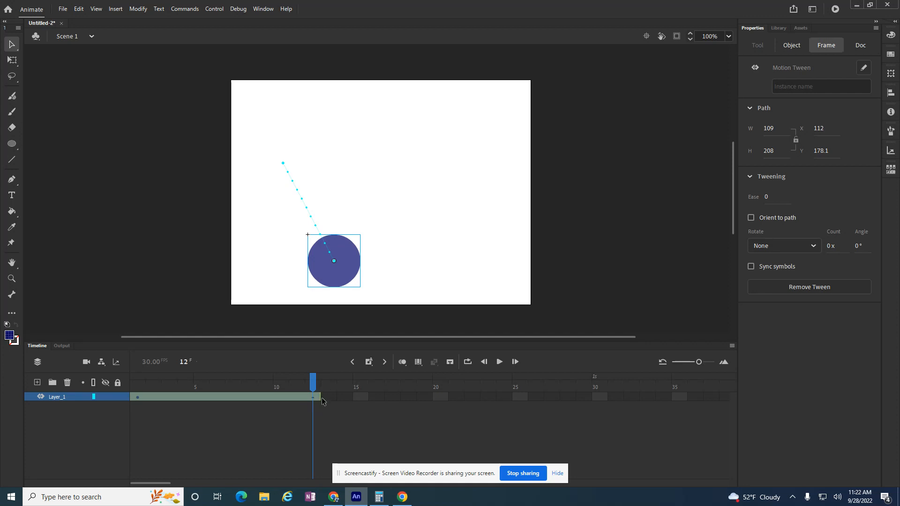
# Extend the tween span to frame 26 and compare frames 10 and 26
pyautogui.moveTo(322, 397); pyautogui.dragTo(543, 397)
pyautogui.click(537, 398)
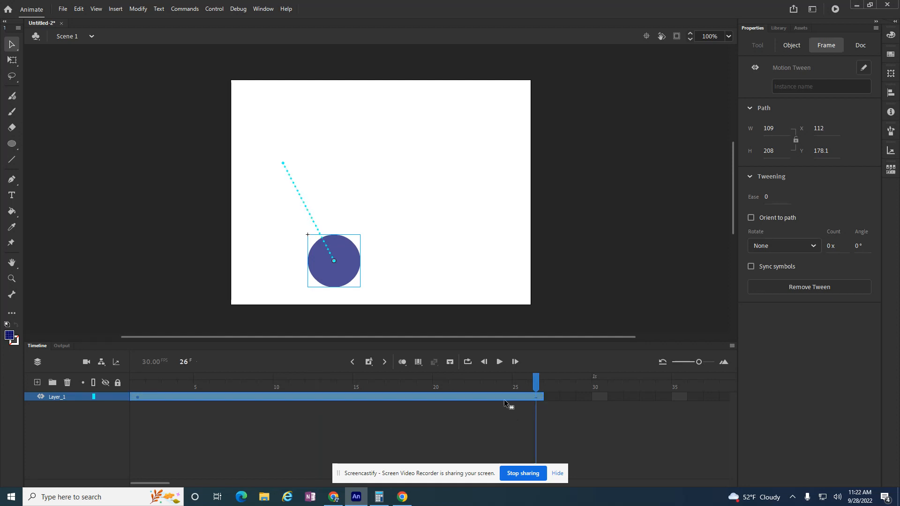
pyautogui.click(281, 397)
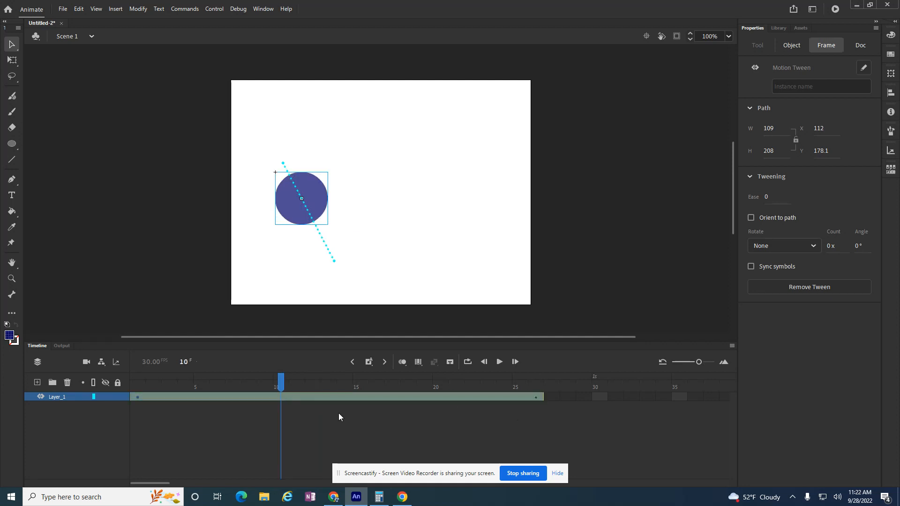
pyautogui.click(535, 397)
pyautogui.click(278, 398)
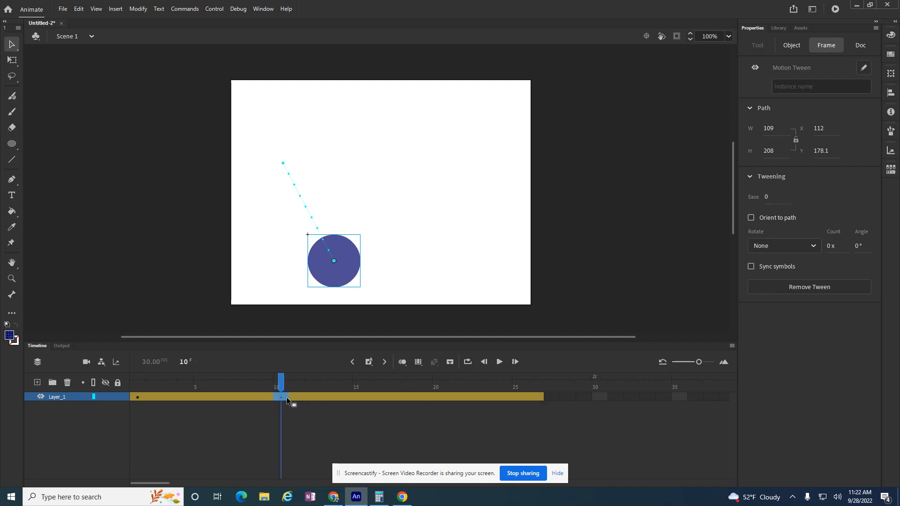
# Move the landing keyframe from frame 10 to 12 and extend the tween to frame 35
pyautogui.moveTo(301, 399); pyautogui.dragTo(312, 406)
pyautogui.moveTo(313, 389)
pyautogui.mouseDown()
pyautogui.moveTo(217, 389)
pyautogui.moveTo(313, 396)
pyautogui.mouseUp()
pyautogui.moveTo(542, 397); pyautogui.dragTo(678, 396)
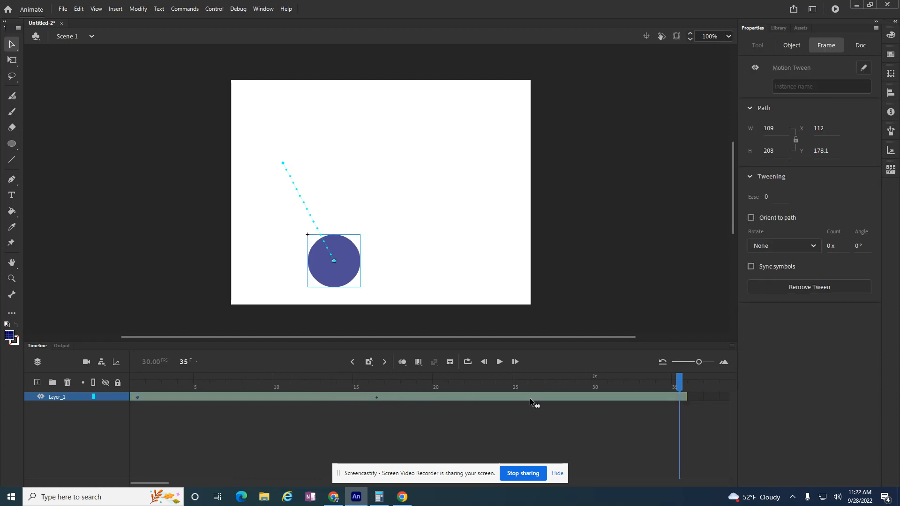
pyautogui.click(379, 400)
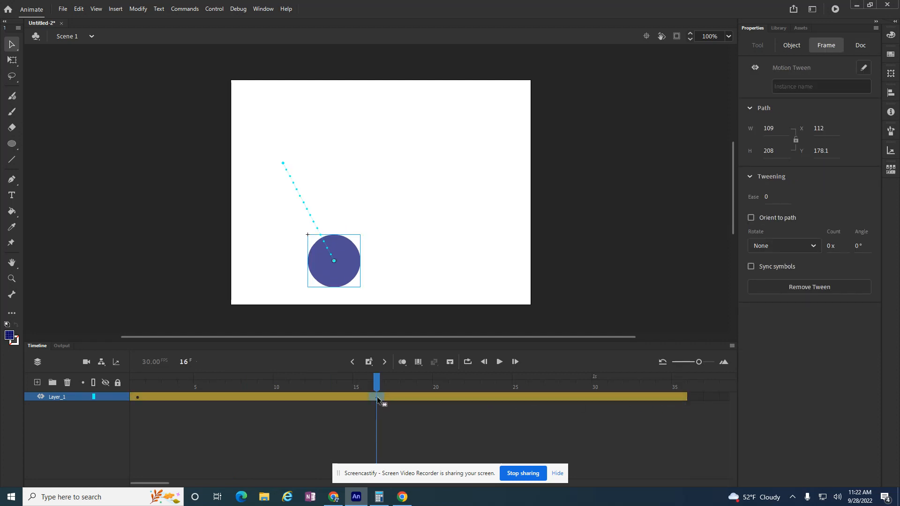
# Place the ball up-right at frame 20 for the first rebound and down-right at frame 26
pyautogui.click(328, 401)
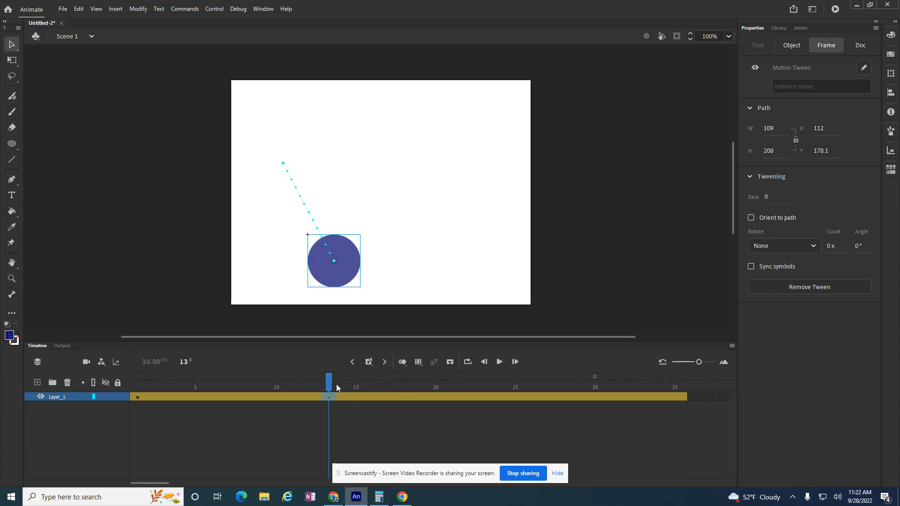
pyautogui.moveTo(330, 386); pyautogui.dragTo(440, 387)
pyautogui.click(377, 291)
pyautogui.moveTo(359, 262); pyautogui.dragTo(422, 208)
pyautogui.moveTo(440, 384); pyautogui.dragTo(535, 390)
pyautogui.click(451, 301)
pyautogui.moveTo(420, 225); pyautogui.dragTo(454, 287)
# Raise the ball up-right at frame 30 and drop it down-right at frame 33 for the final landing
pyautogui.moveTo(536, 388); pyautogui.dragTo(599, 387)
pyautogui.moveTo(457, 263); pyautogui.dragTo(488, 236)
pyautogui.moveTo(600, 388); pyautogui.dragTo(647, 389)
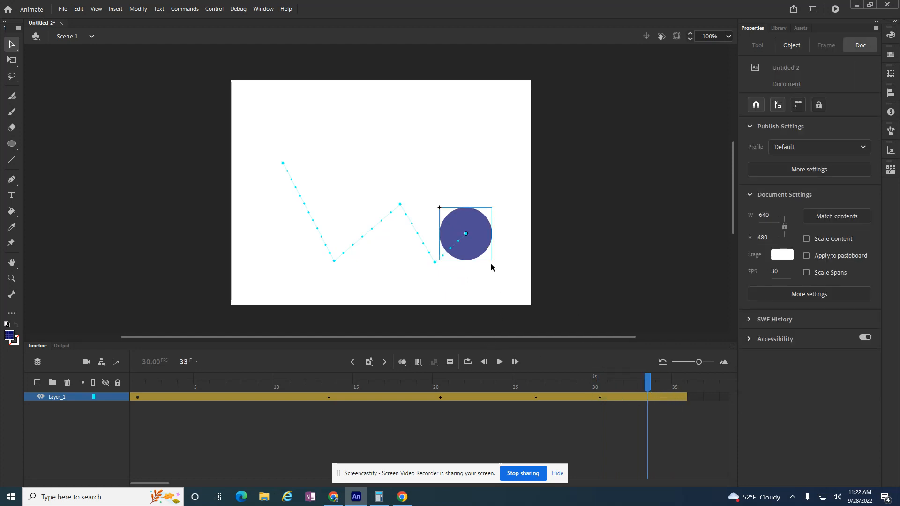
pyautogui.moveTo(487, 257); pyautogui.dragTo(512, 289)
pyautogui.click(499, 361)
pyautogui.click(501, 360)
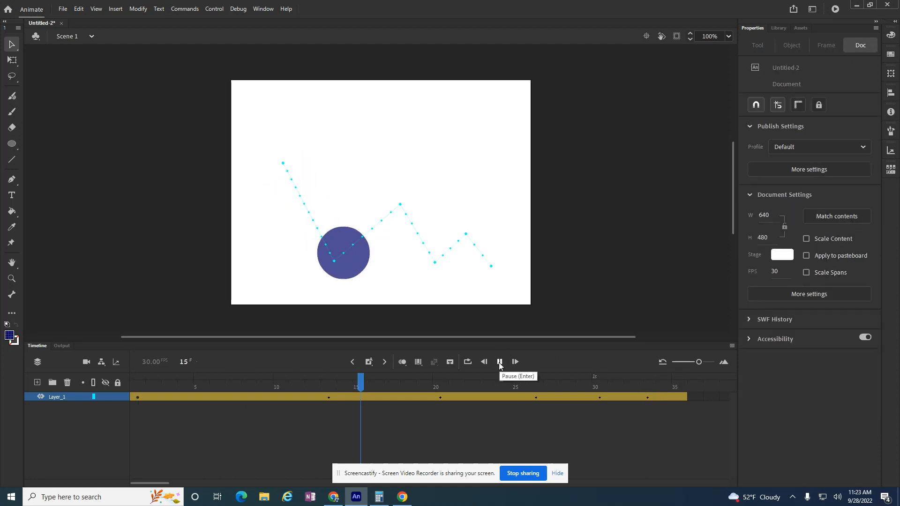
pyautogui.click(499, 361)
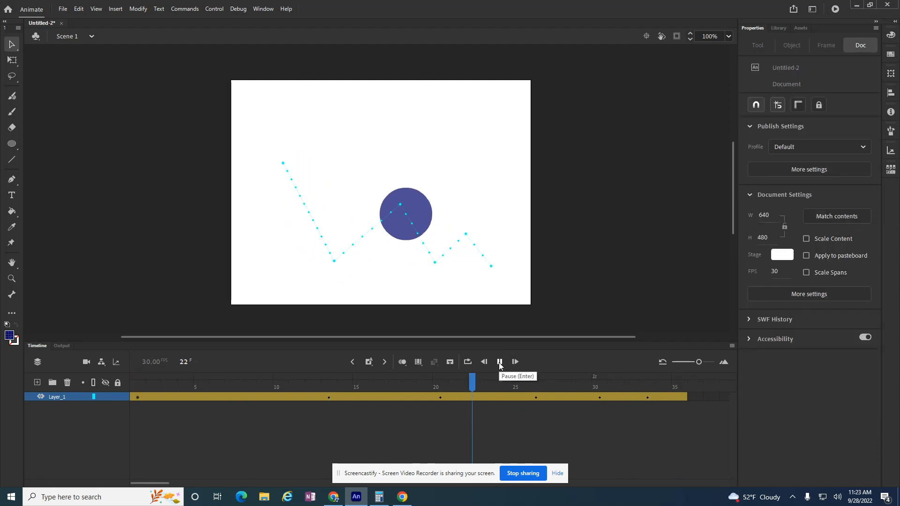
pyautogui.click(500, 361)
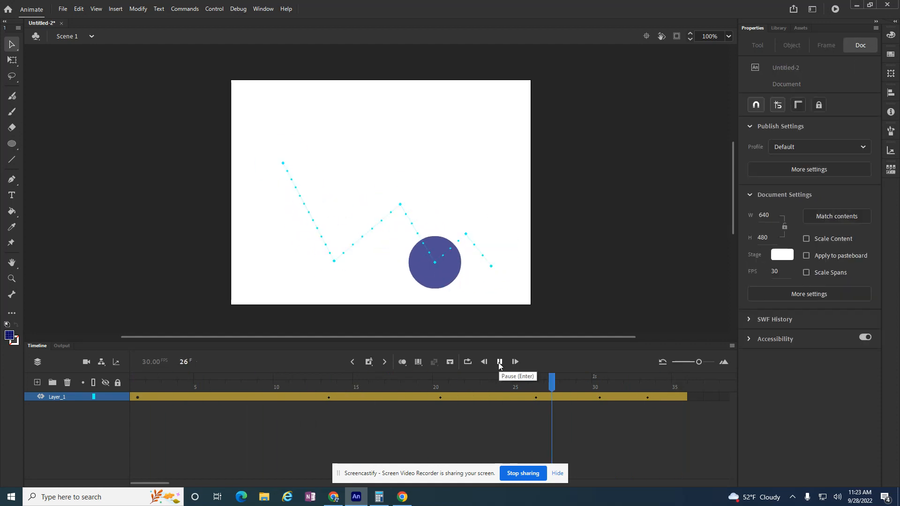
pyautogui.click(499, 361)
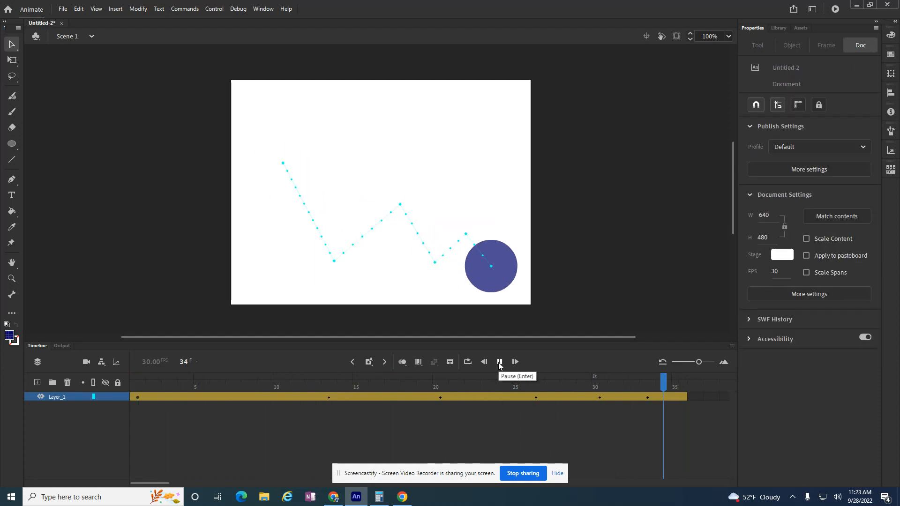
pyautogui.click(499, 361)
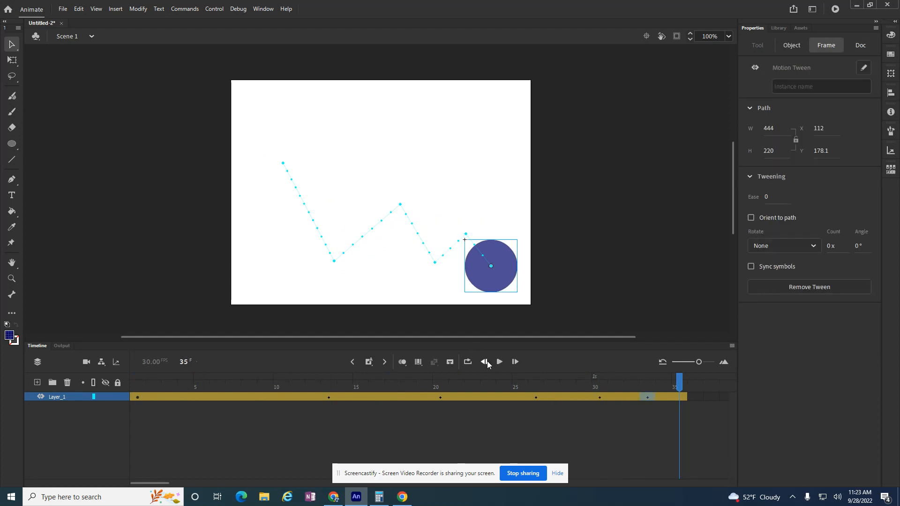
# Nudge a motion-path point up and right with the Subselection Tool, then play from frame 1
pyautogui.click(12, 47)
pyautogui.click(49, 61)
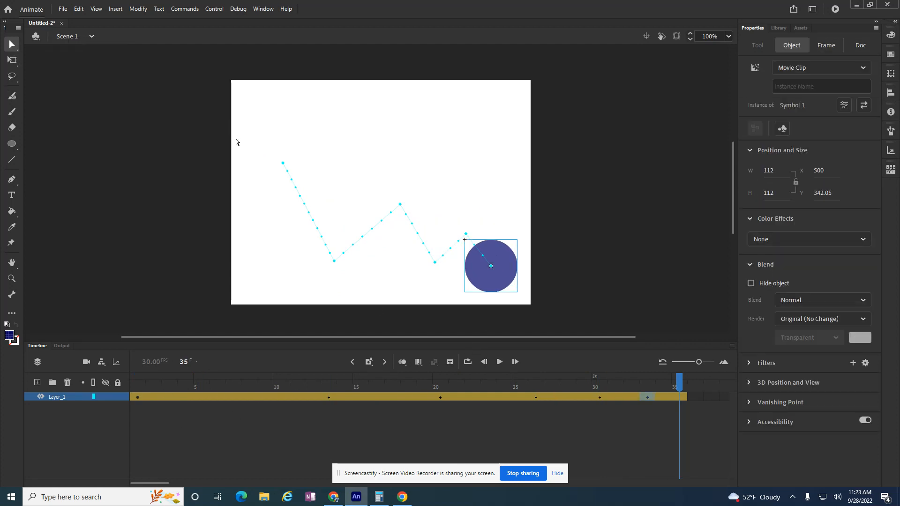
pyautogui.click(284, 165)
pyautogui.moveTo(285, 165); pyautogui.dragTo(298, 142)
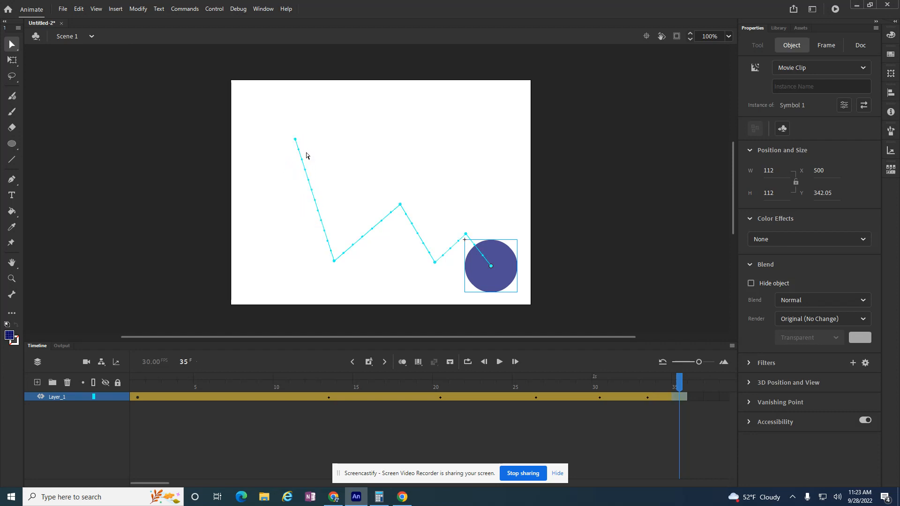
pyautogui.click(139, 391)
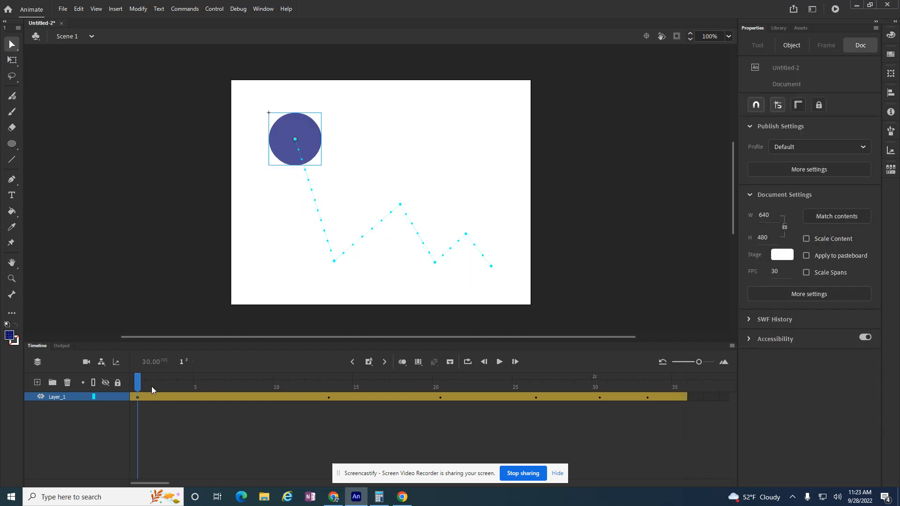
pyautogui.click(499, 362)
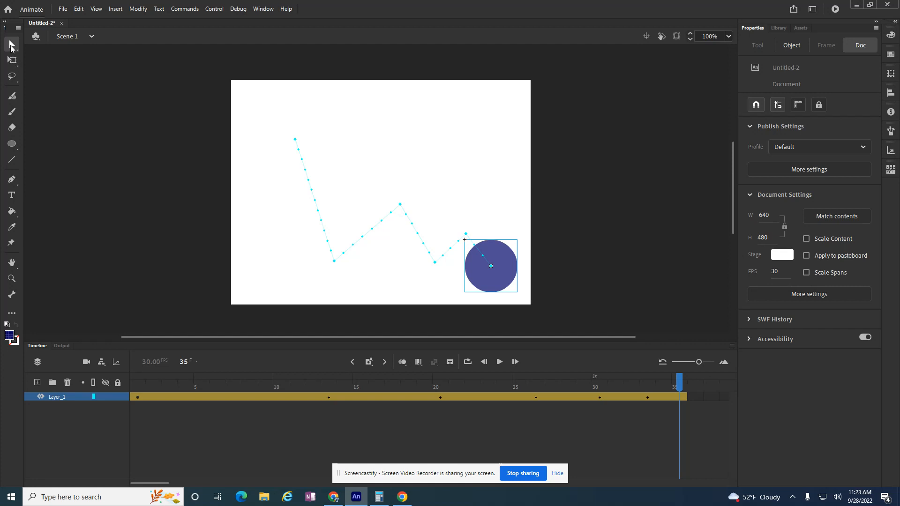
# With the Selection Tool, bend the path's first leg into a curve and the second into an upward arc
pyautogui.click(18, 46)
pyautogui.click(51, 46)
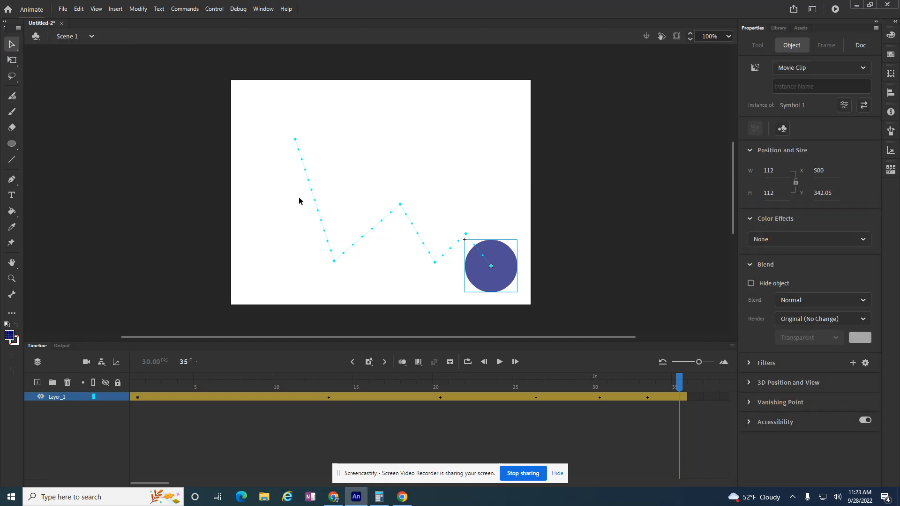
pyautogui.click(277, 213)
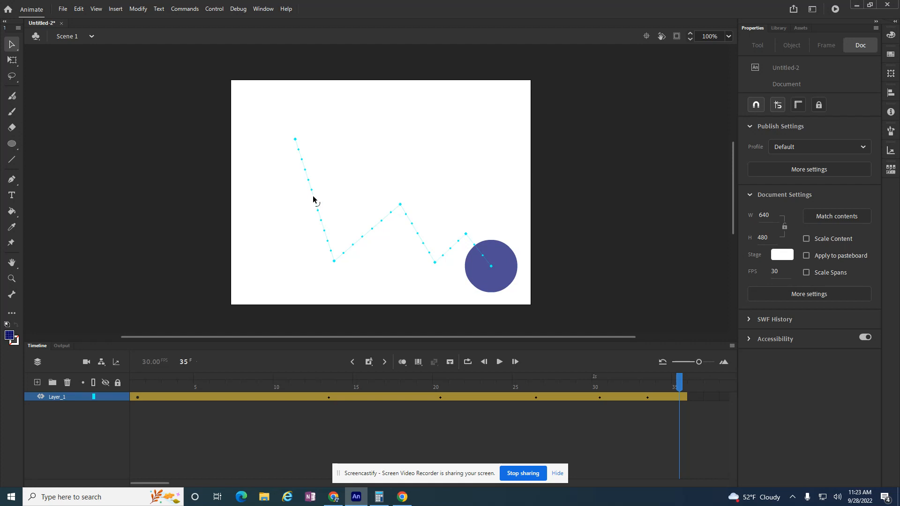
pyautogui.moveTo(313, 199); pyautogui.dragTo(322, 197)
pyautogui.moveTo(354, 213); pyautogui.dragTo(400, 207)
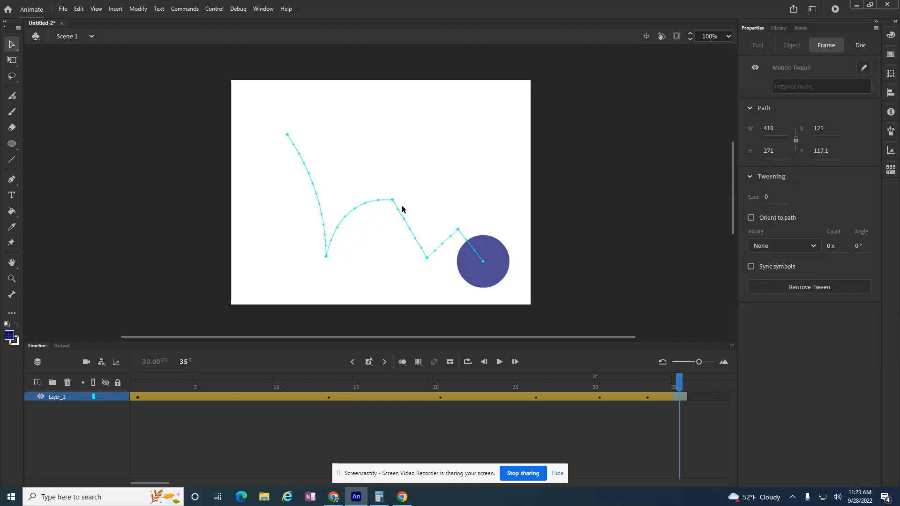
pyautogui.click(391, 227)
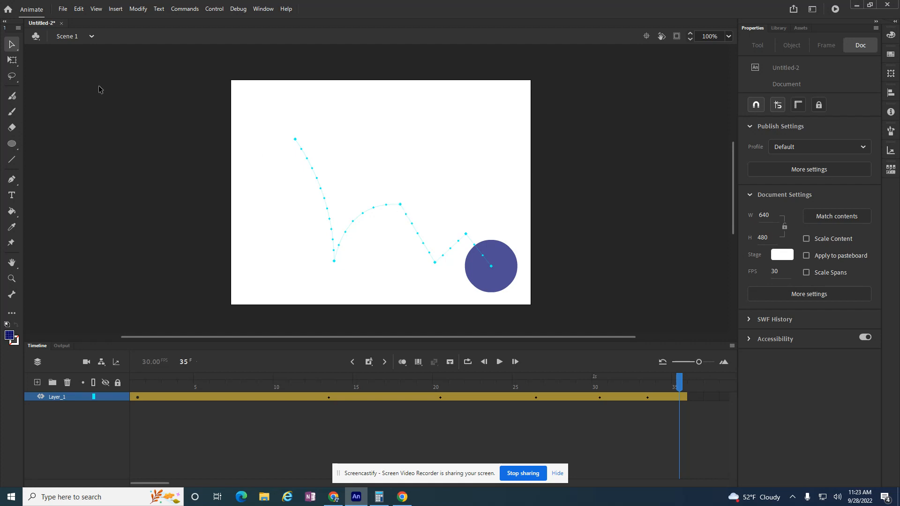
# Move the arc's top point up-left and shift the second bounce's low point left
pyautogui.click(14, 46)
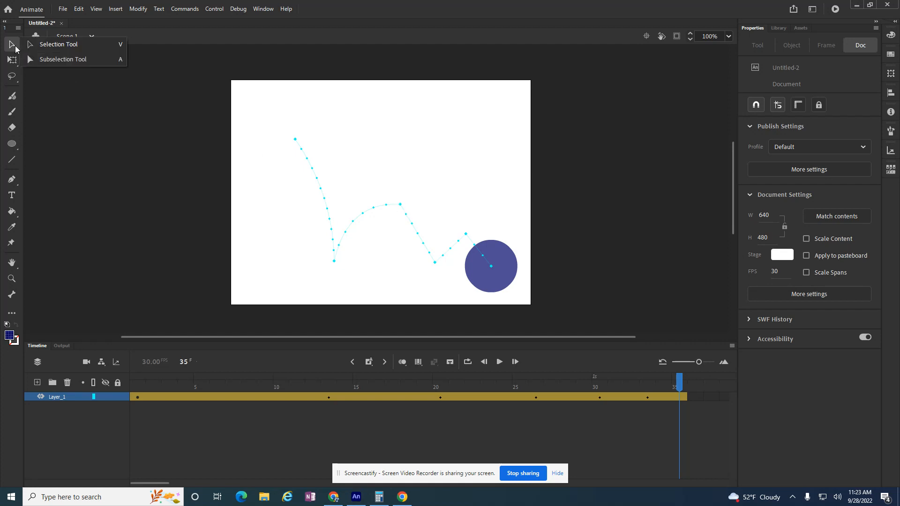
pyautogui.click(58, 60)
pyautogui.moveTo(400, 206); pyautogui.dragTo(348, 199)
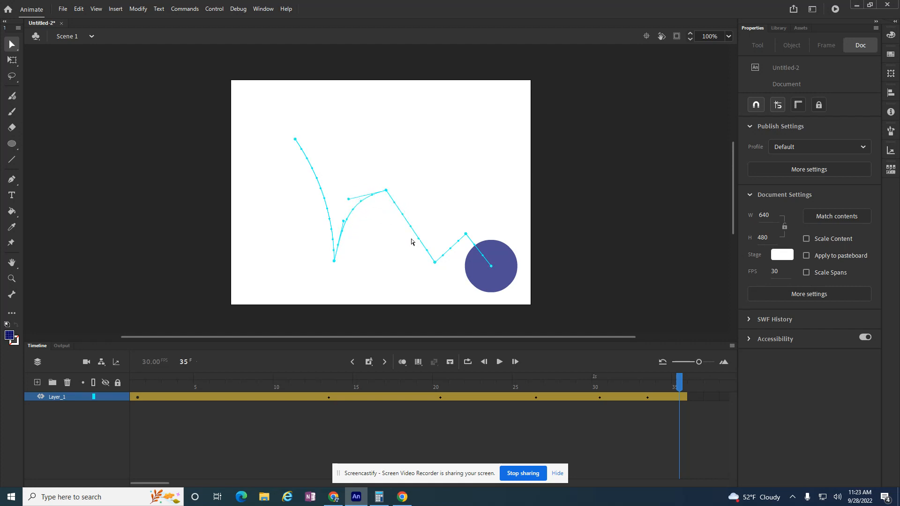
pyautogui.click(434, 263)
pyautogui.moveTo(435, 263); pyautogui.dragTo(416, 267)
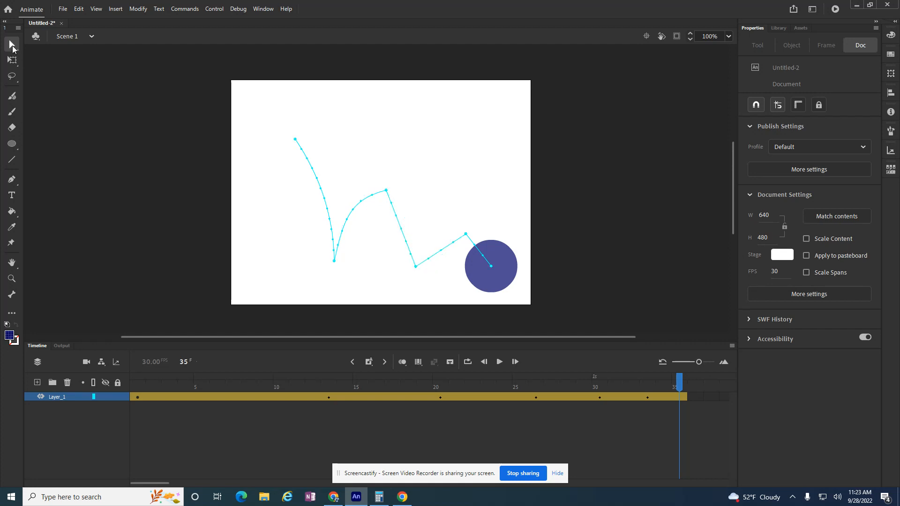
# Curve the descending leg, nudge the second low point right, and curve the leg rising from it
pyautogui.click(13, 46)
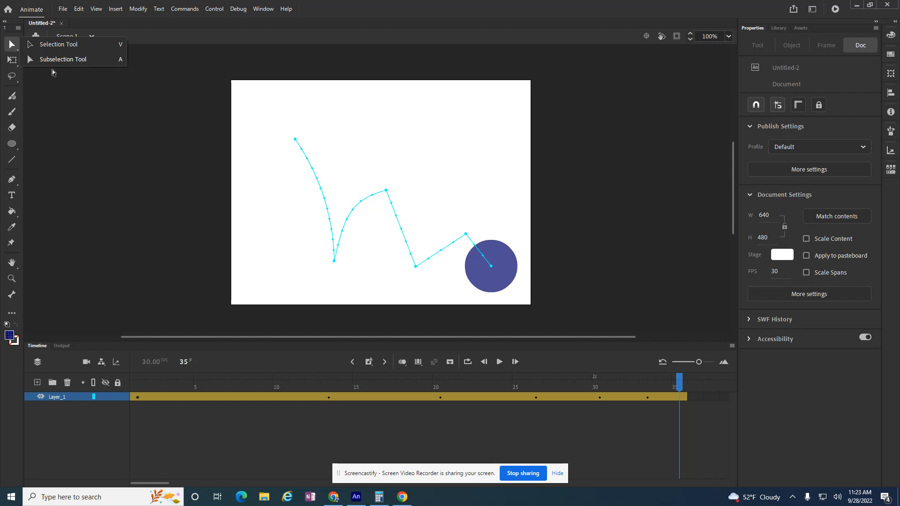
pyautogui.click(48, 49)
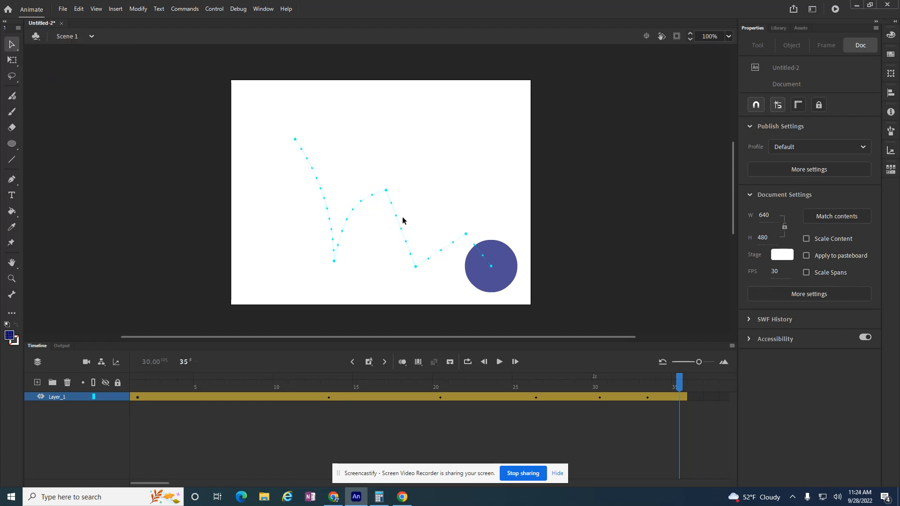
pyautogui.moveTo(399, 232); pyautogui.dragTo(412, 239)
pyautogui.click(12, 44)
pyautogui.click(35, 59)
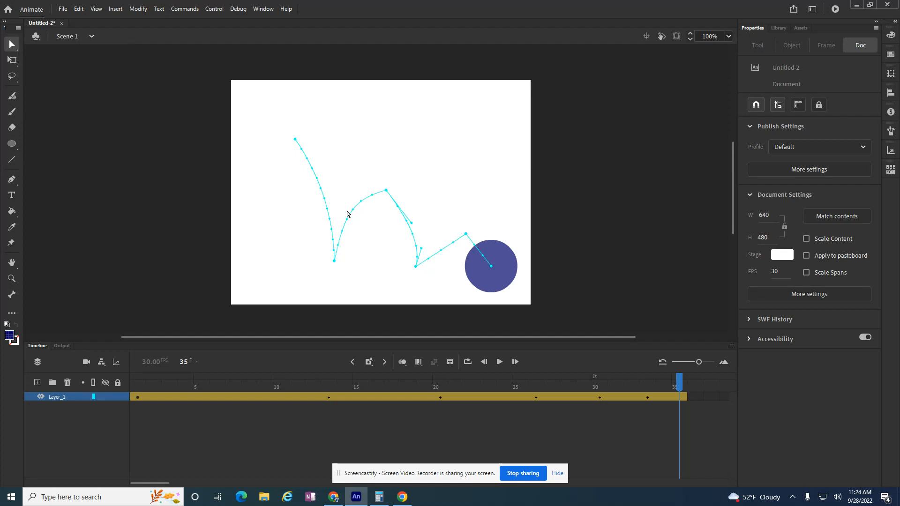
pyautogui.moveTo(419, 270); pyautogui.dragTo(430, 255)
pyautogui.click(12, 44)
pyautogui.click(69, 48)
pyautogui.moveTo(447, 253); pyautogui.dragTo(441, 247)
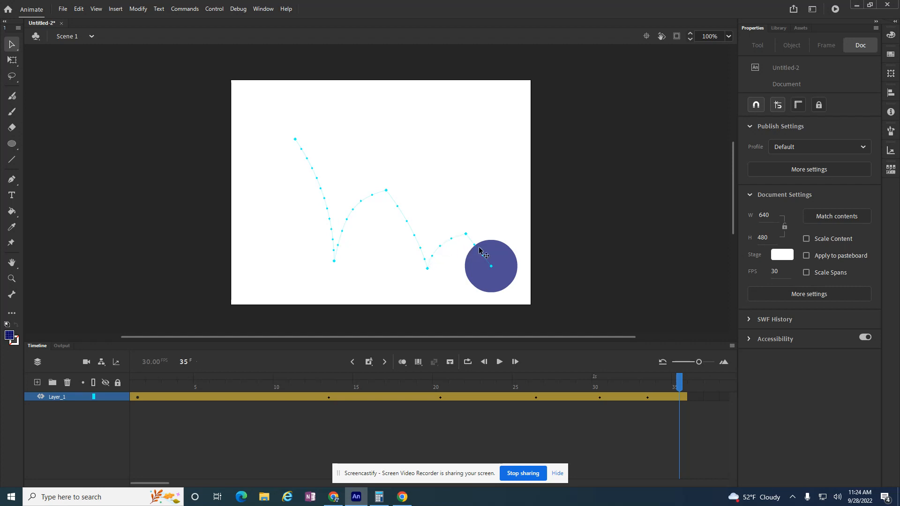
pyautogui.click(13, 45)
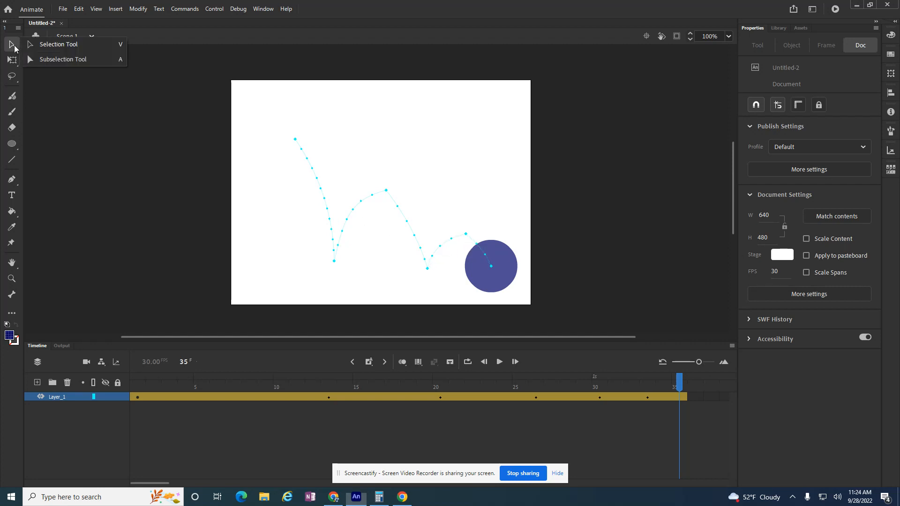
# Shape the final leg into a small third arc, move the end point left, and play it back
pyautogui.click(61, 60)
pyautogui.moveTo(465, 235); pyautogui.dragTo(457, 230)
pyautogui.moveTo(491, 269); pyautogui.dragTo(475, 256)
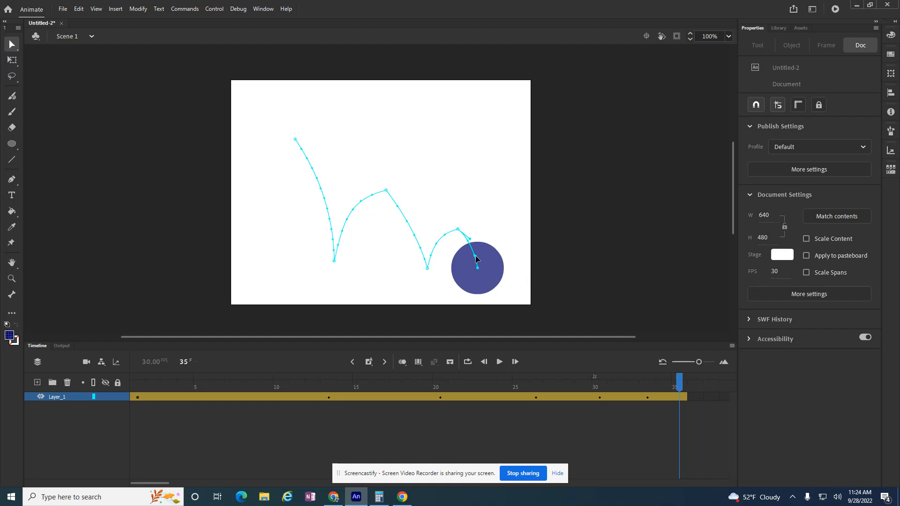
pyautogui.click(500, 364)
# Raise the second arc's peak up-left, adjust the curves on both sides, and replay
pyautogui.moveTo(386, 191); pyautogui.dragTo(377, 187)
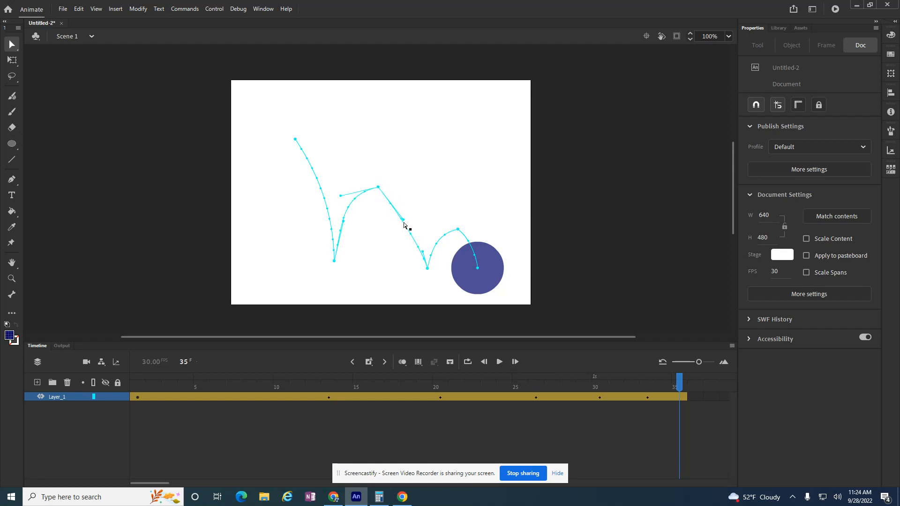
pyautogui.moveTo(402, 220); pyautogui.dragTo(407, 214)
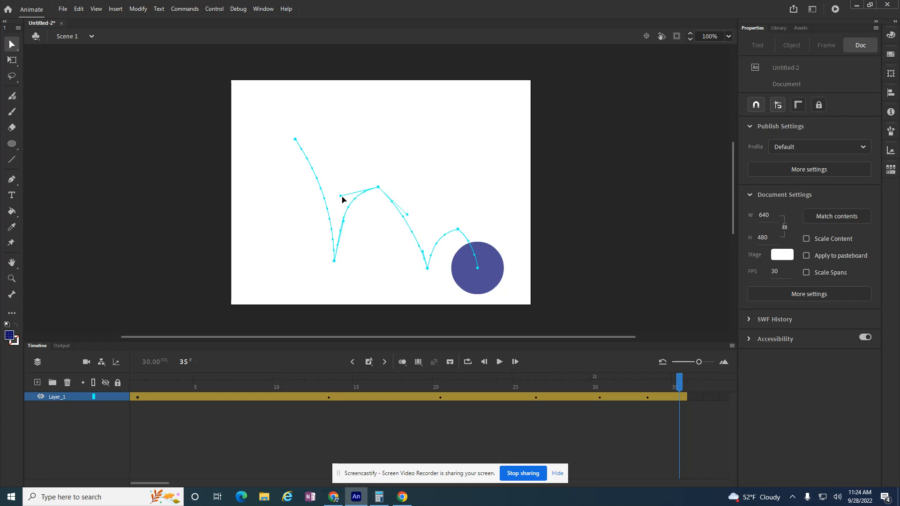
pyautogui.moveTo(340, 196); pyautogui.dragTo(345, 204)
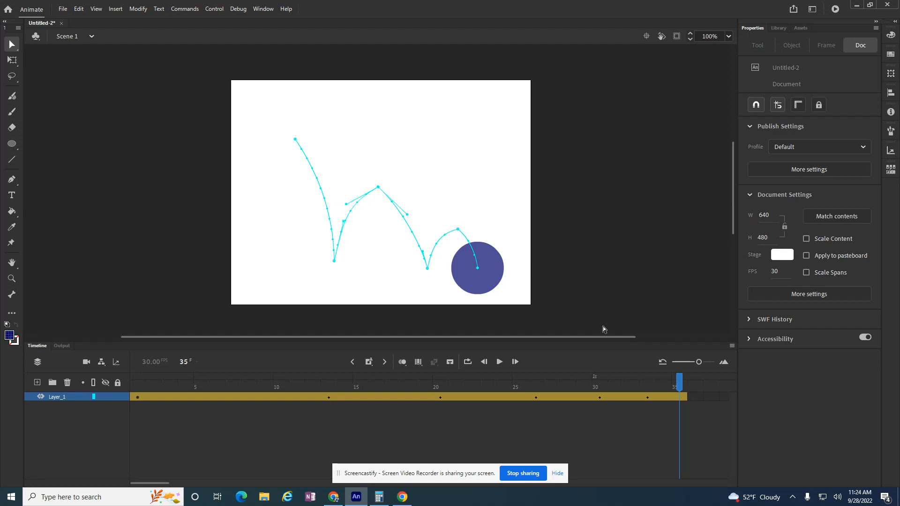
pyautogui.click(499, 362)
# Return the playhead to frame 1 of the tween span and deselect the ball
pyautogui.rightClick(134, 396)
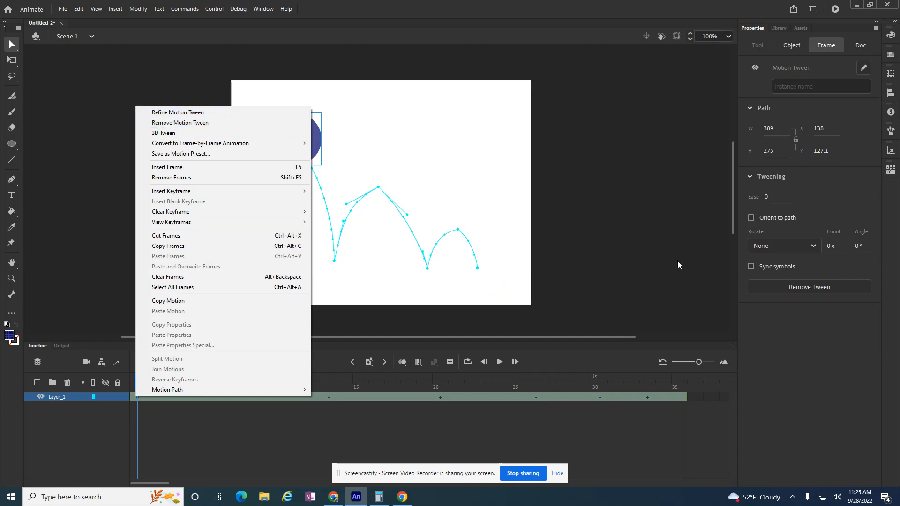
pyautogui.click(352, 335)
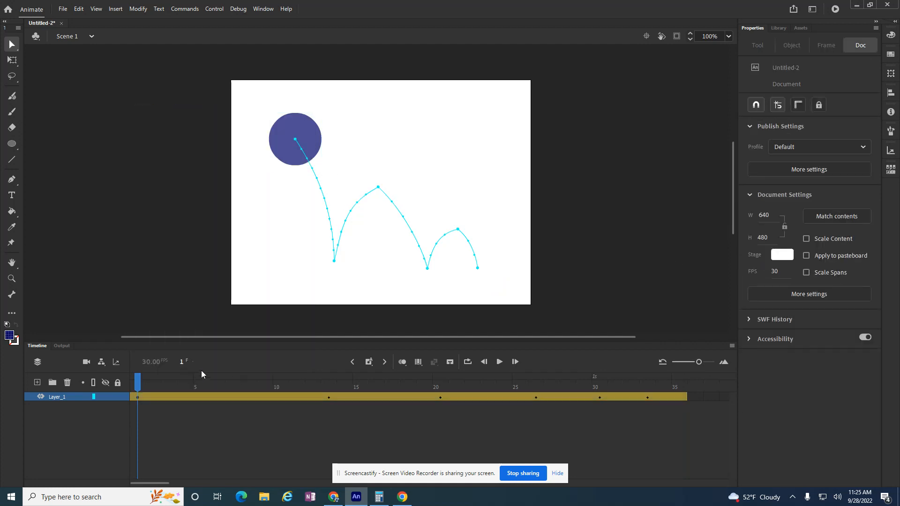